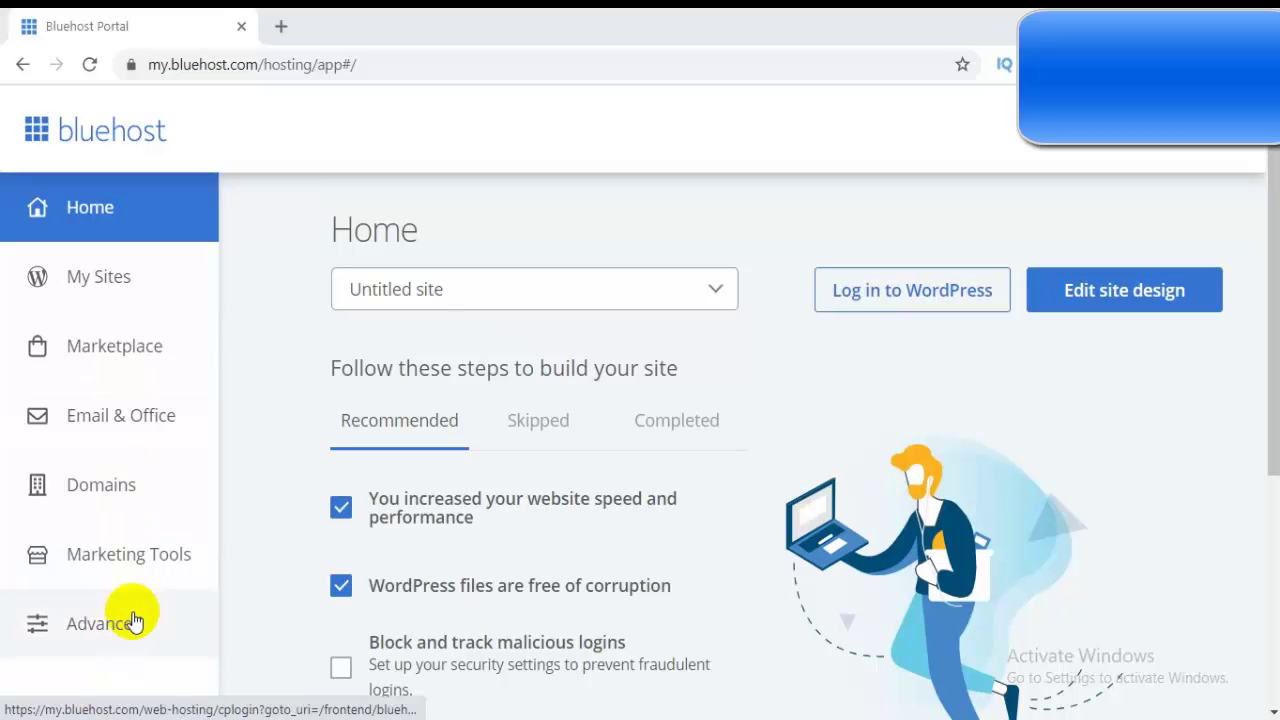
Open the hosting account's Advanced cPanel tools and look through the available sections
left_click(128, 614)
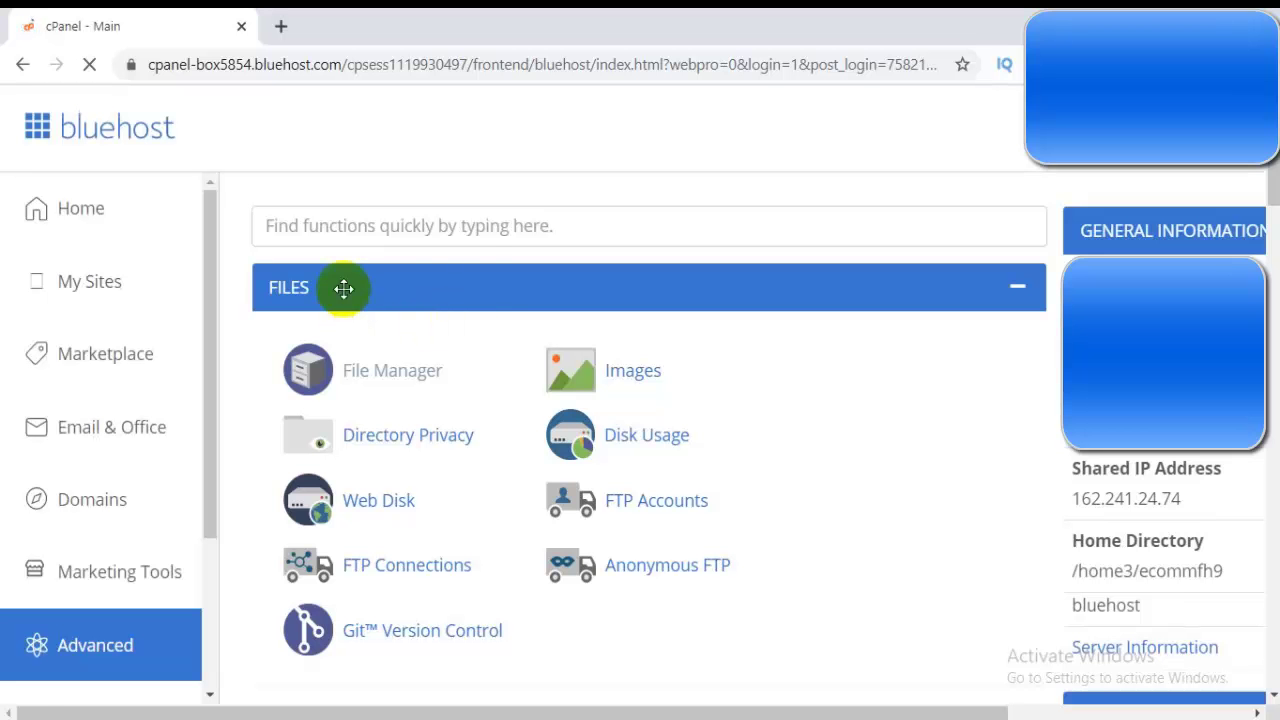
scroll(447, 400, "down", 1)
scroll(447, 400, "down", 15)
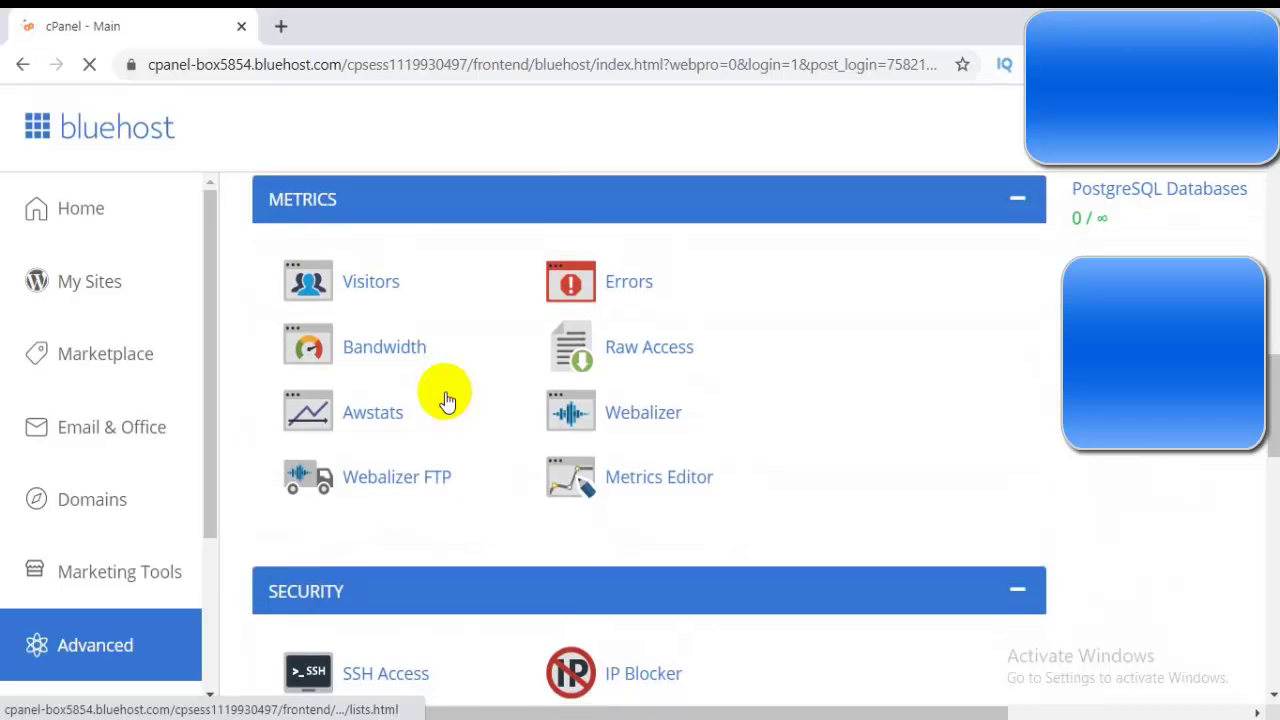
scroll(447, 400, "down", 4)
scroll(447, 400, "up", 4)
scroll(447, 400, "up", 15)
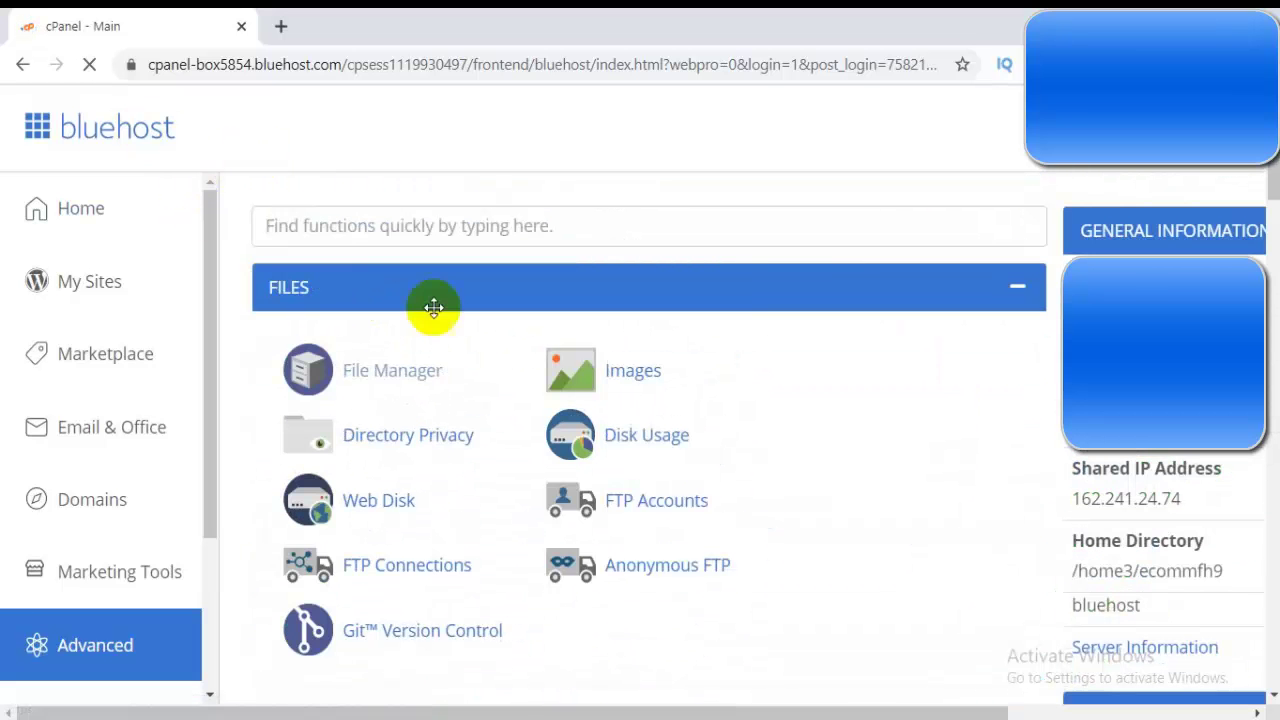
Find the Databases section in cPanel and open phpMyAdmin from it
scroll(533, 396, "down", 1)
scroll(533, 396, "down", 3)
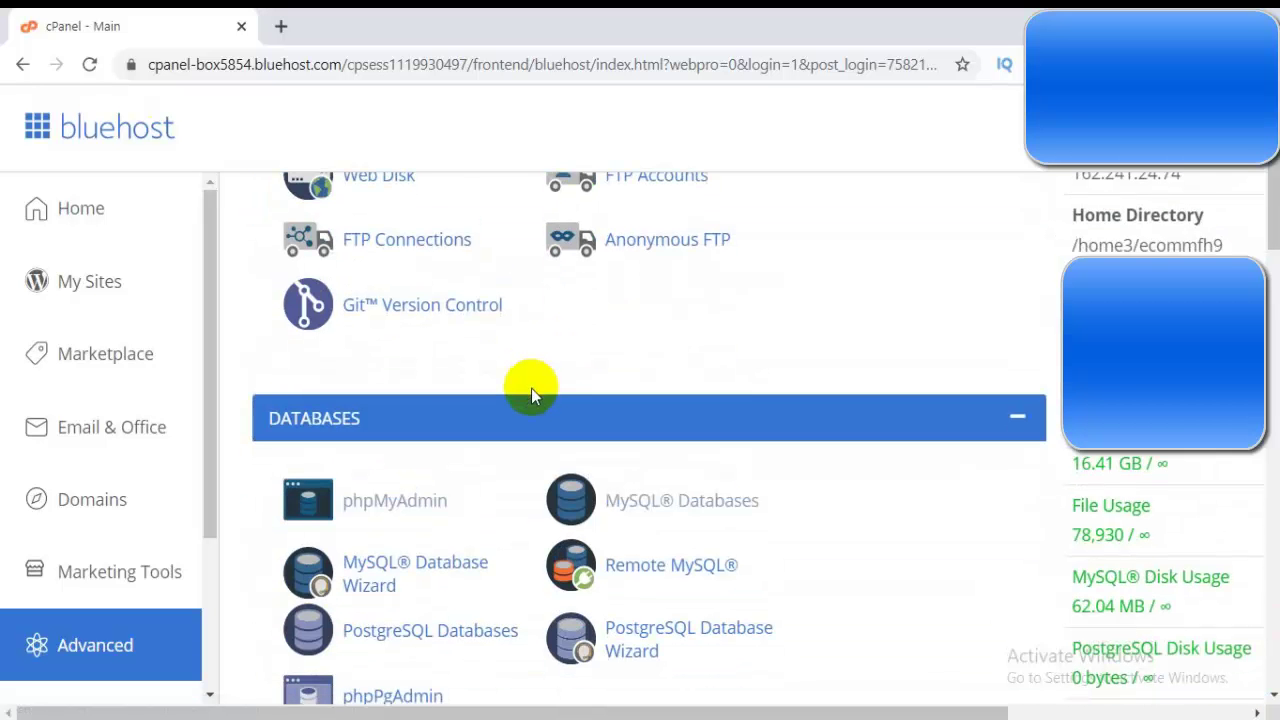
scroll(532, 392, "down", 8)
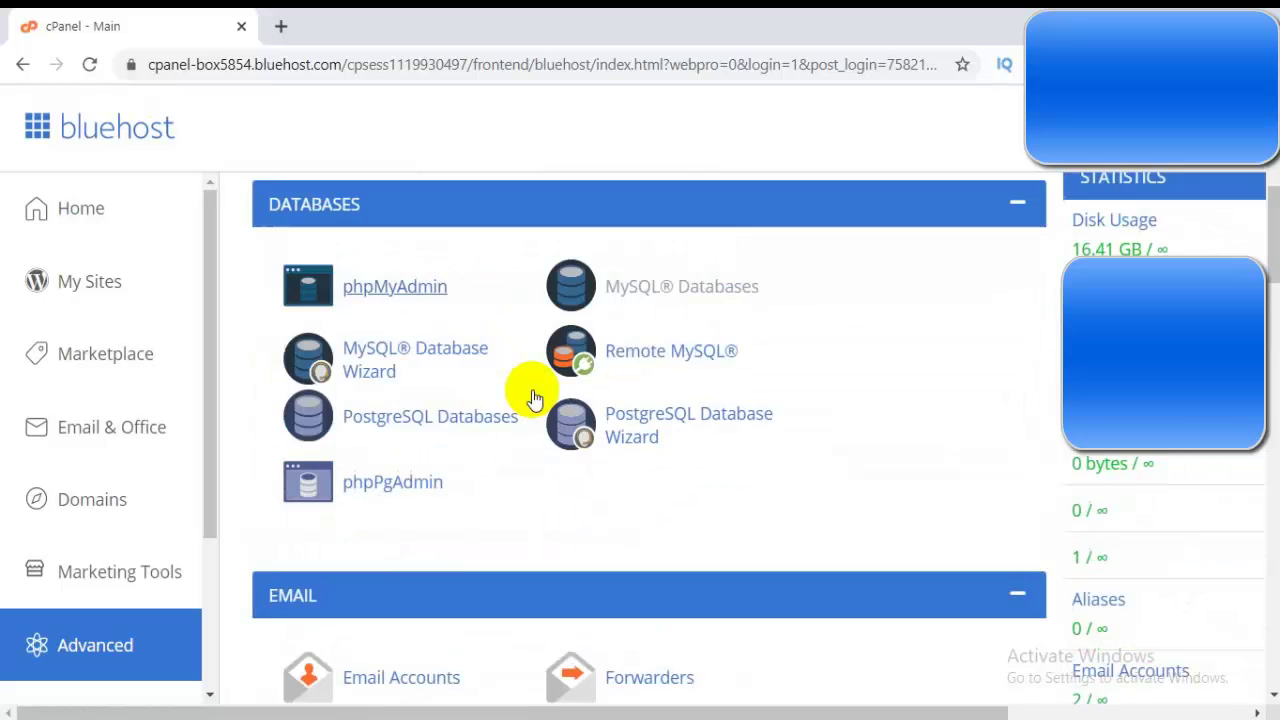
scroll(533, 410, "down", 14)
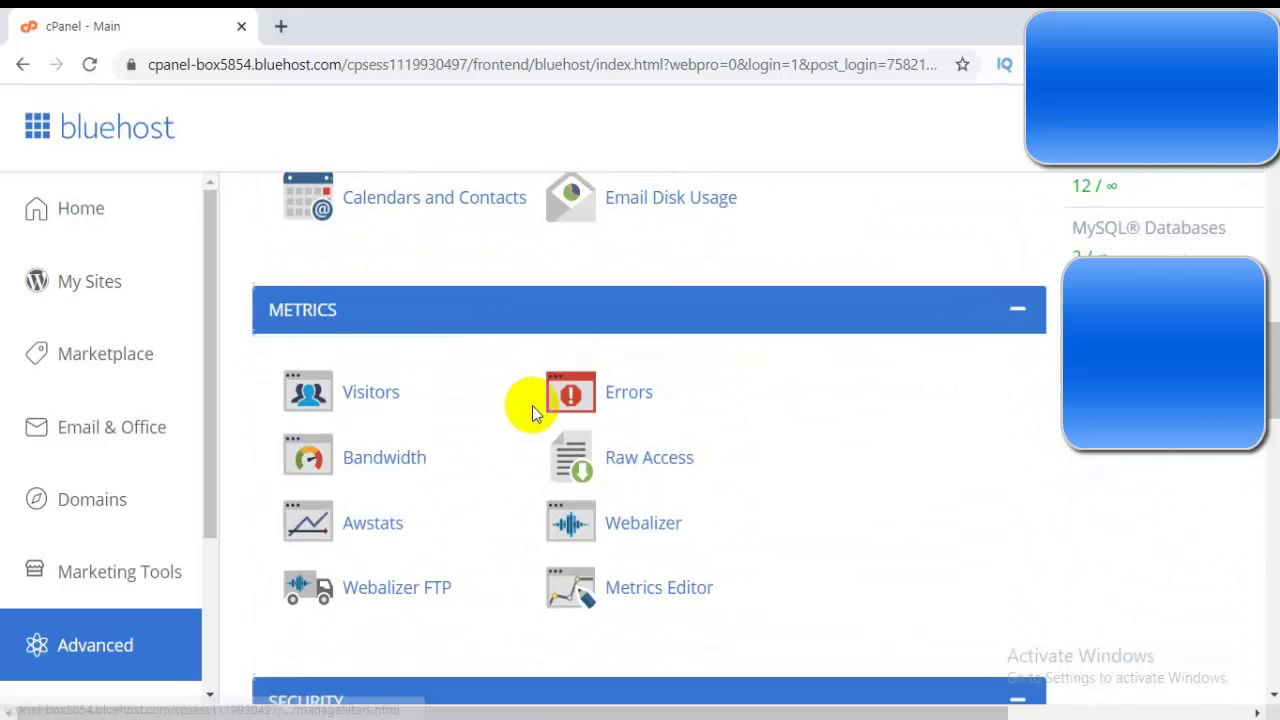
scroll(533, 410, "up", 13)
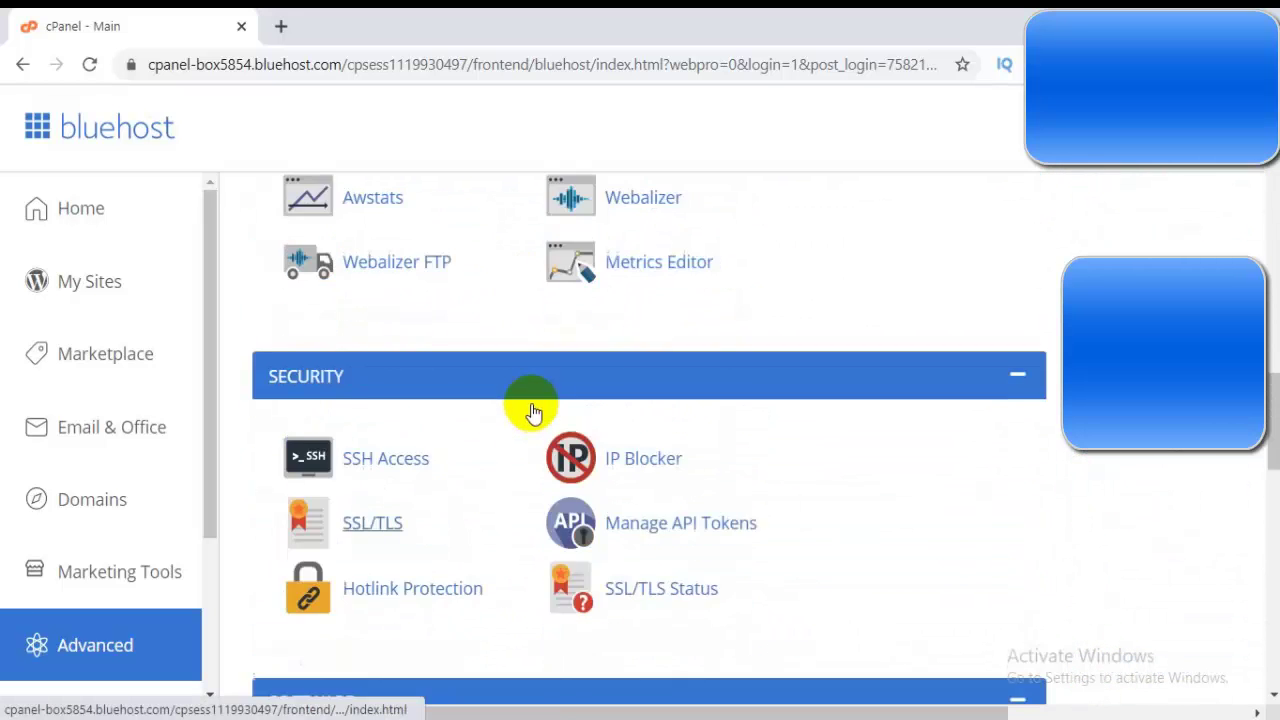
scroll(531, 401, "up", 6)
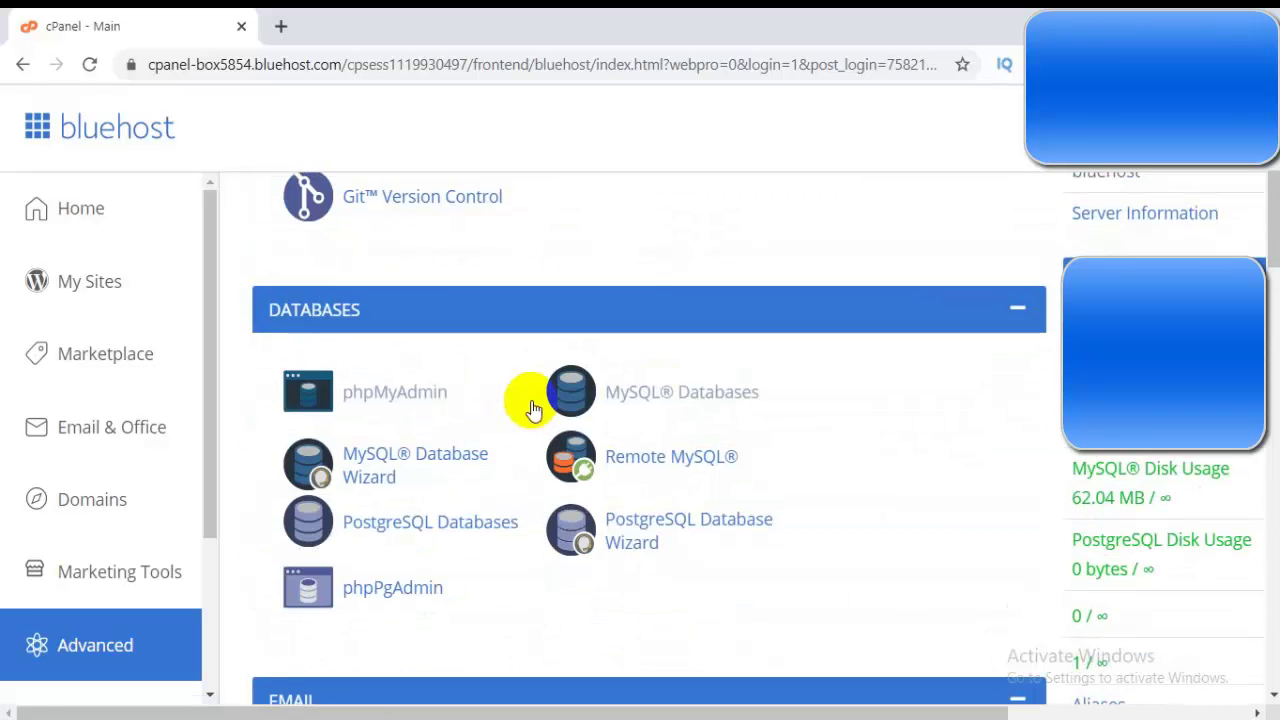
scroll(531, 405, "down", 4)
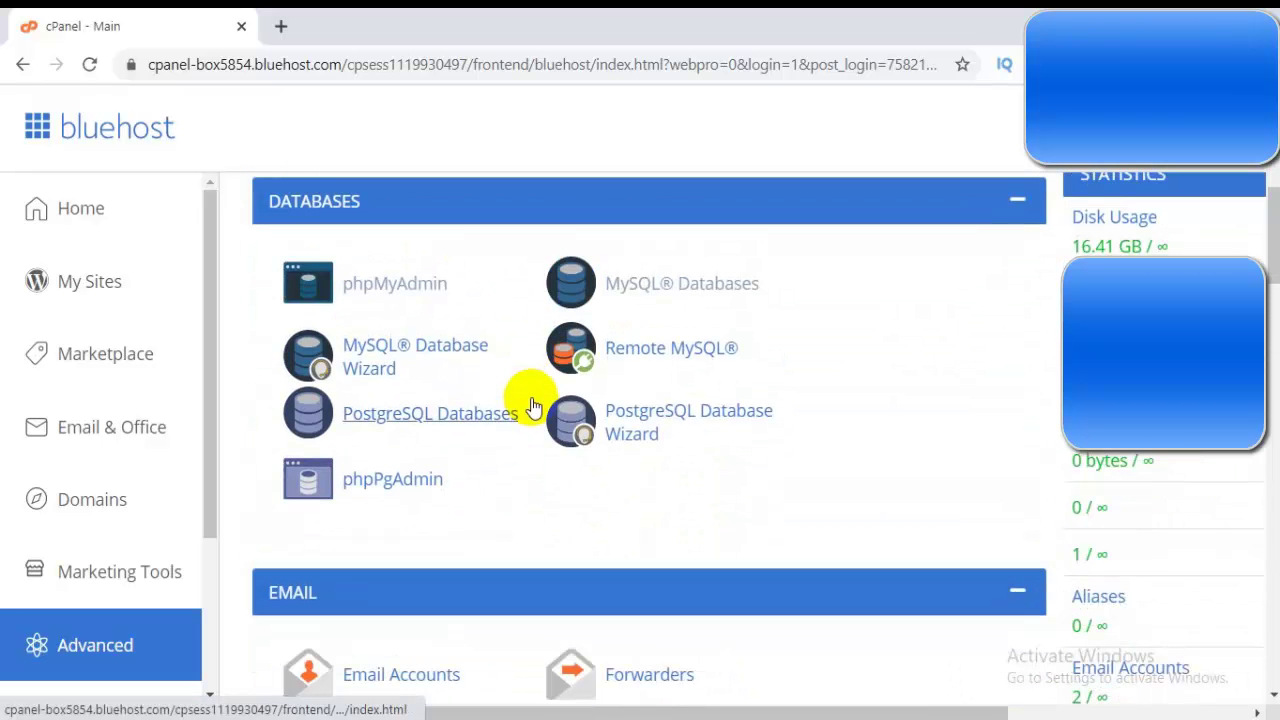
left_click(396, 285)
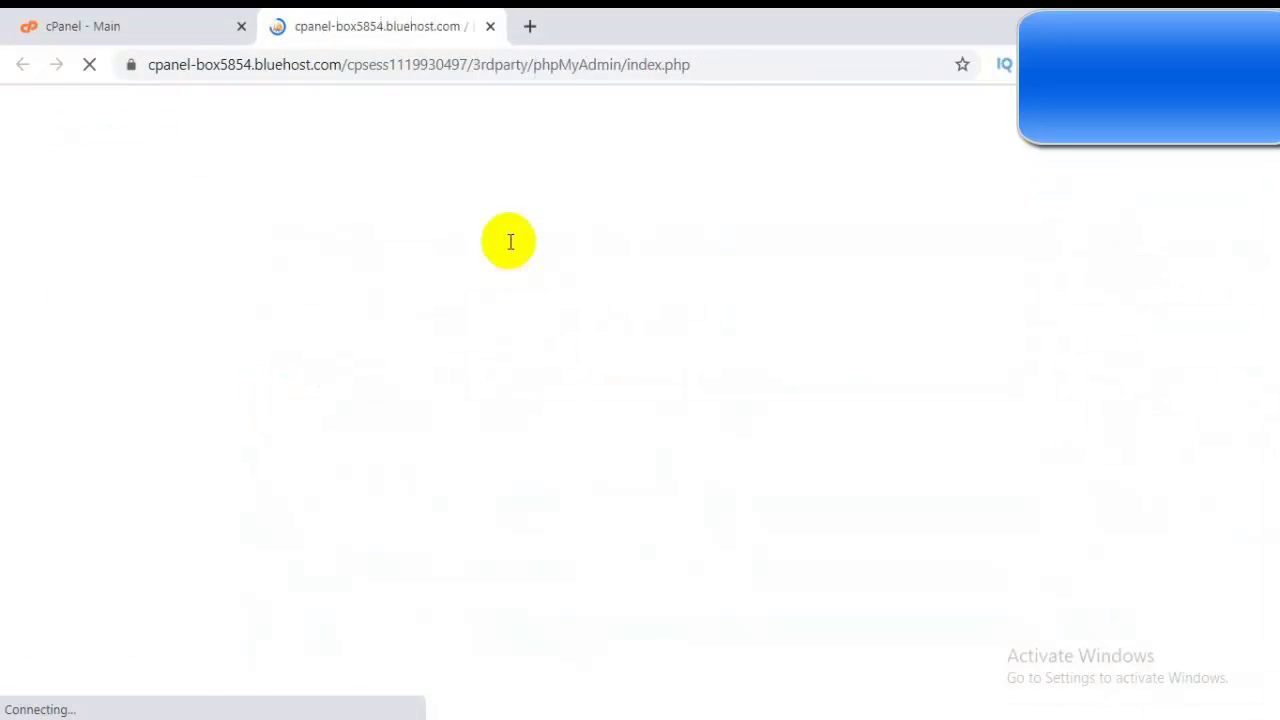
scroll(510, 242, "down", 1)
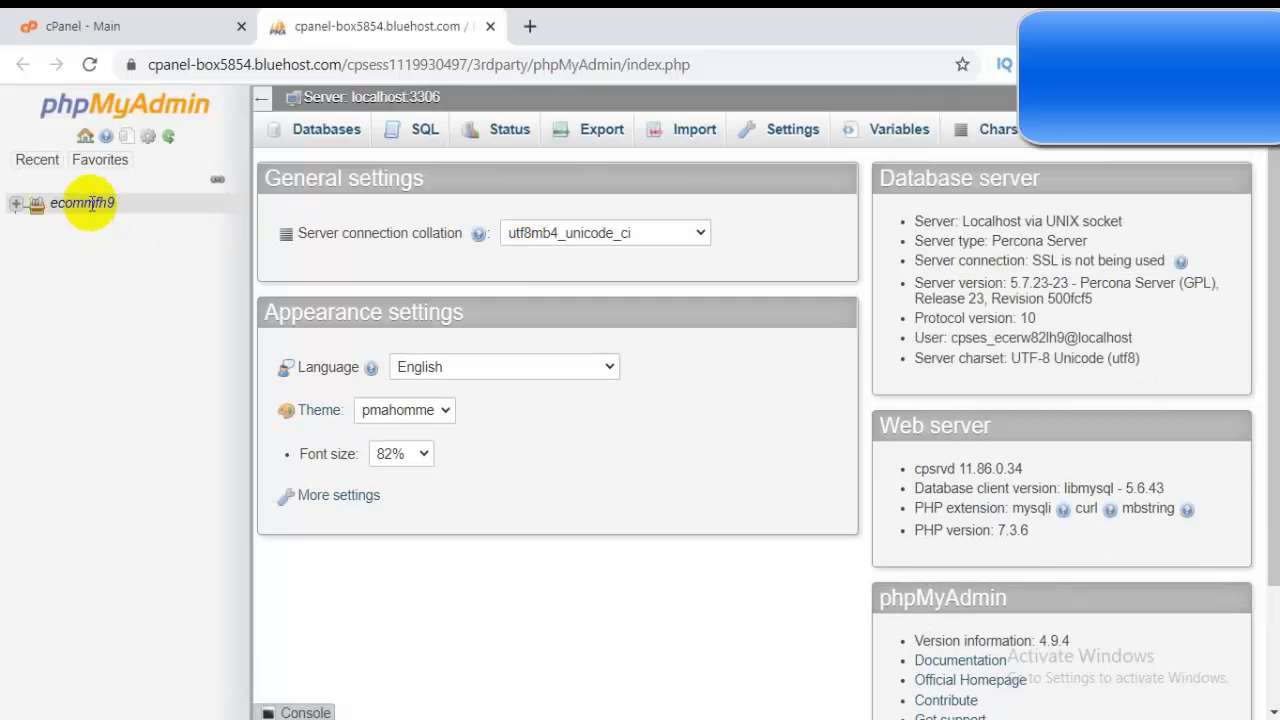
Open the server import form and choose localhost (1).sql from the Downloads folder as the file to import
left_click(697, 143)
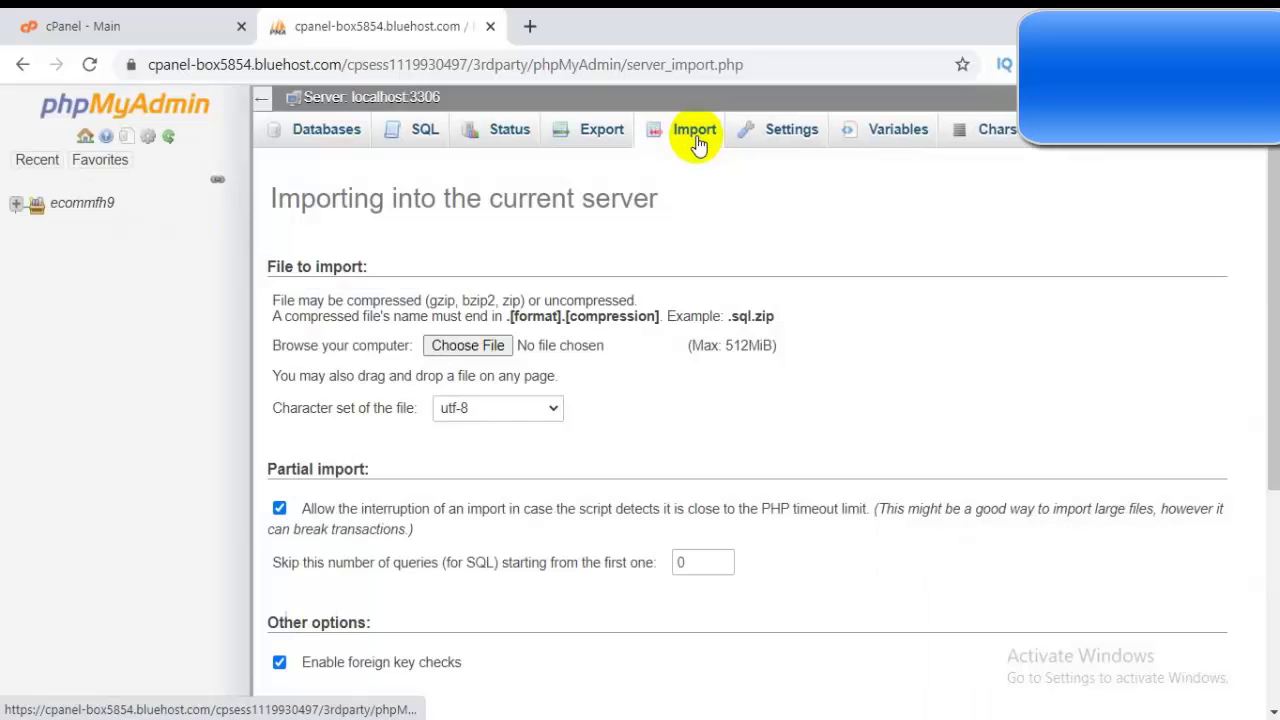
left_click(483, 350)
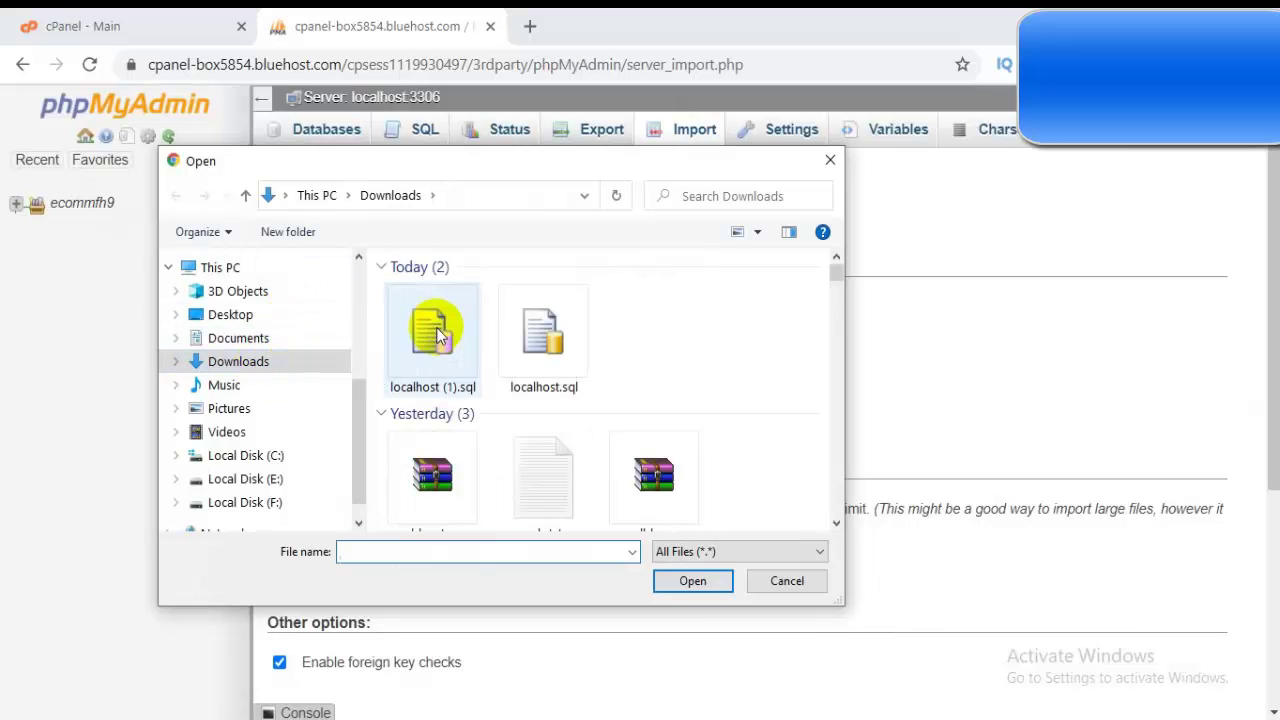
left_click(436, 327)
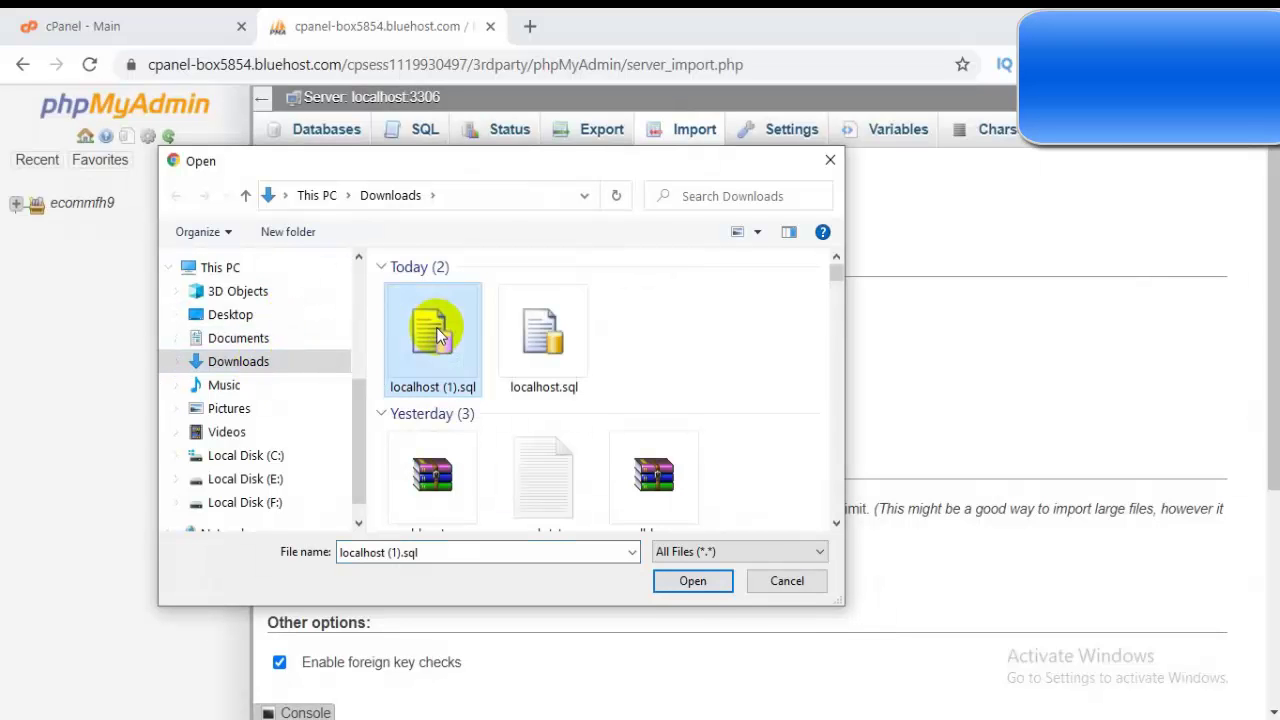
left_click(703, 584)
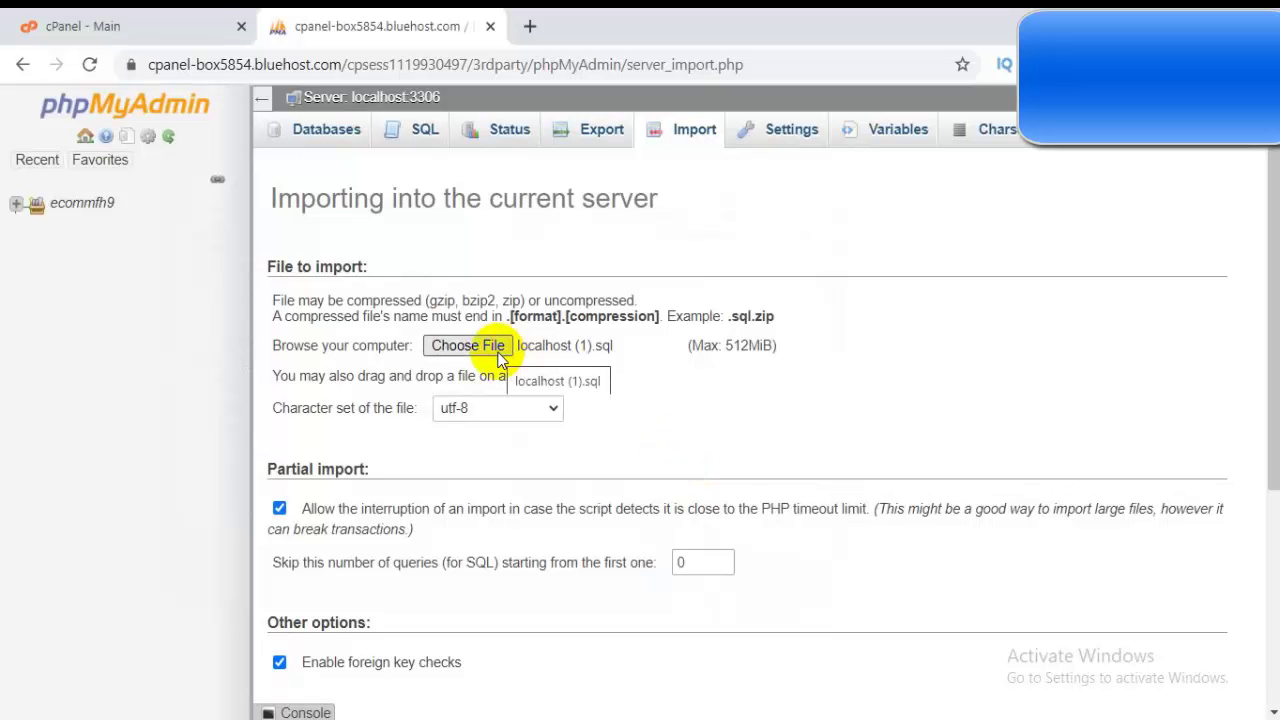
Review the import form's file size limit, character set, partial import, foreign key and format options
scroll(727, 412, "down", 4)
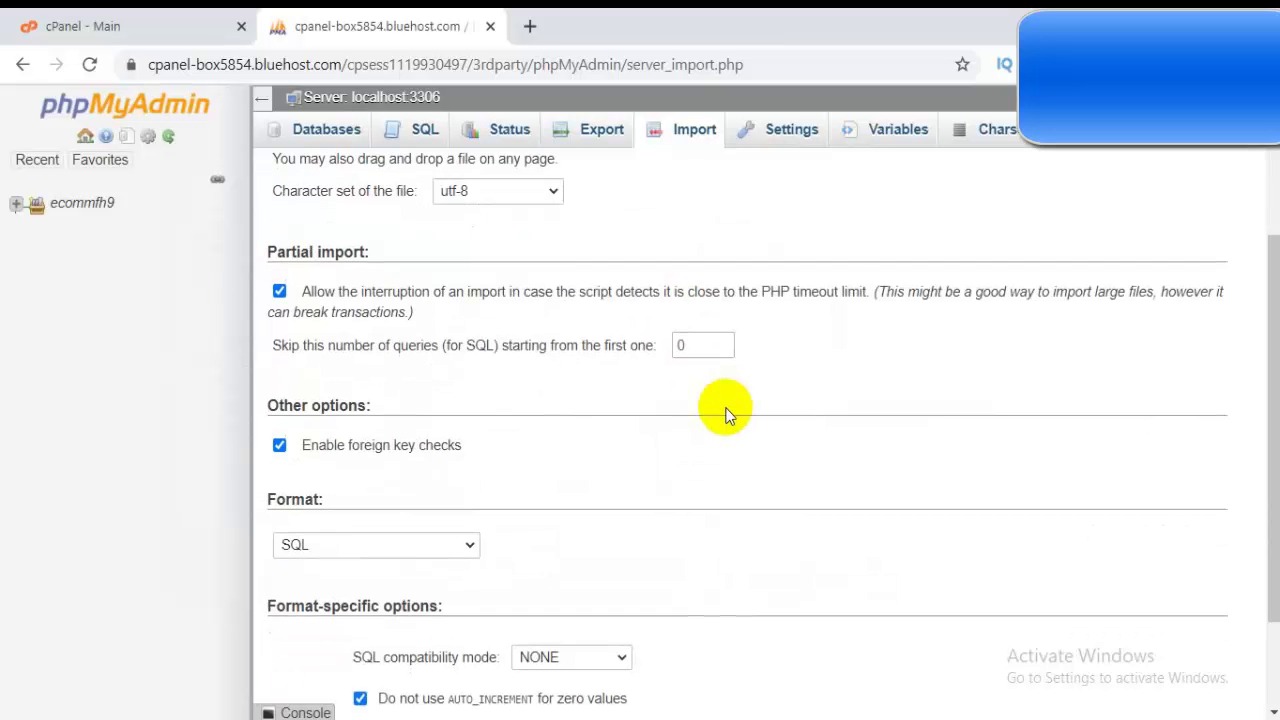
scroll(727, 412, "up", 3)
scroll(727, 412, "down", 1)
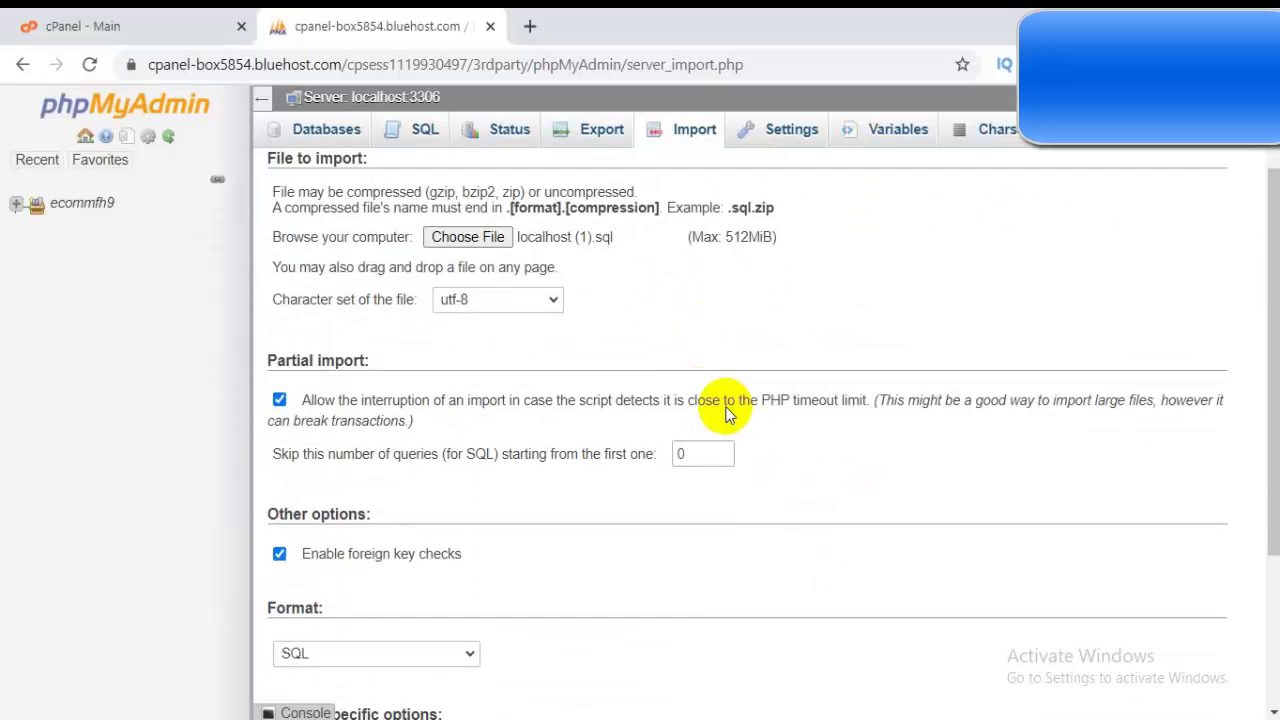
scroll(727, 412, "up", 1)
scroll(727, 412, "down", 1)
scroll(727, 412, "down", 3)
scroll(727, 412, "up", 3)
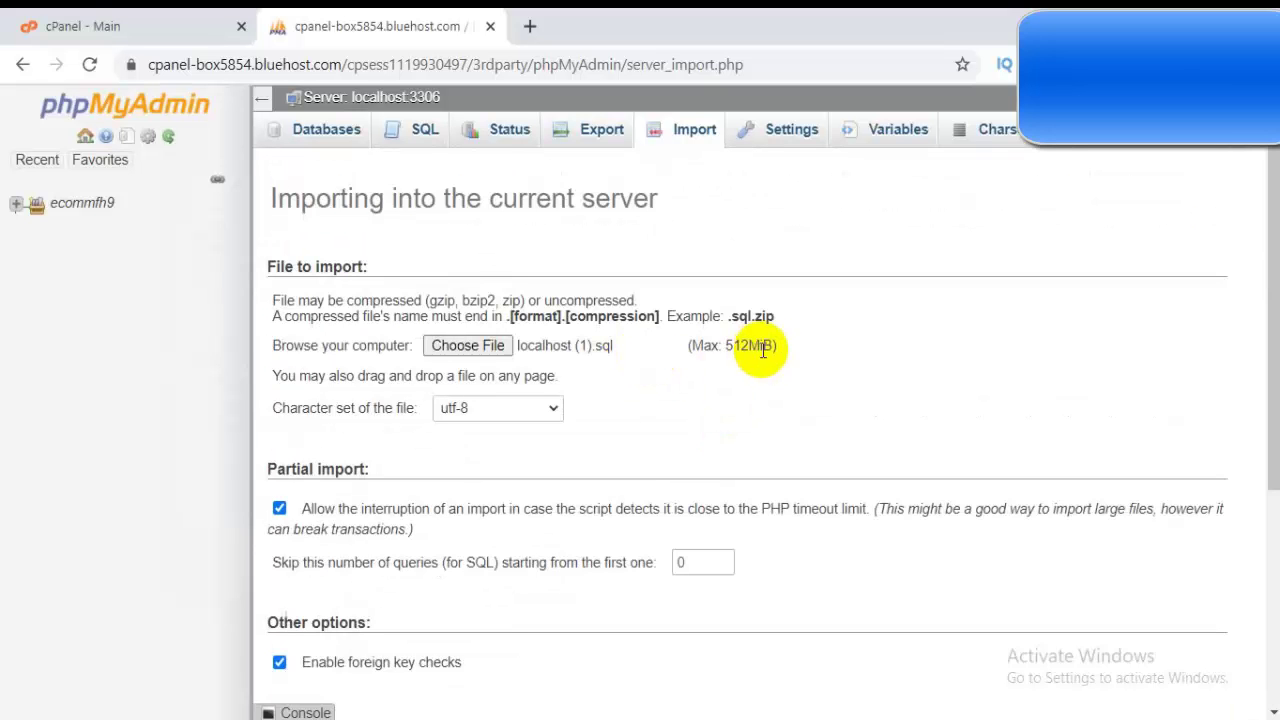
left_click_drag(787, 349, 706, 368)
left_click(733, 377)
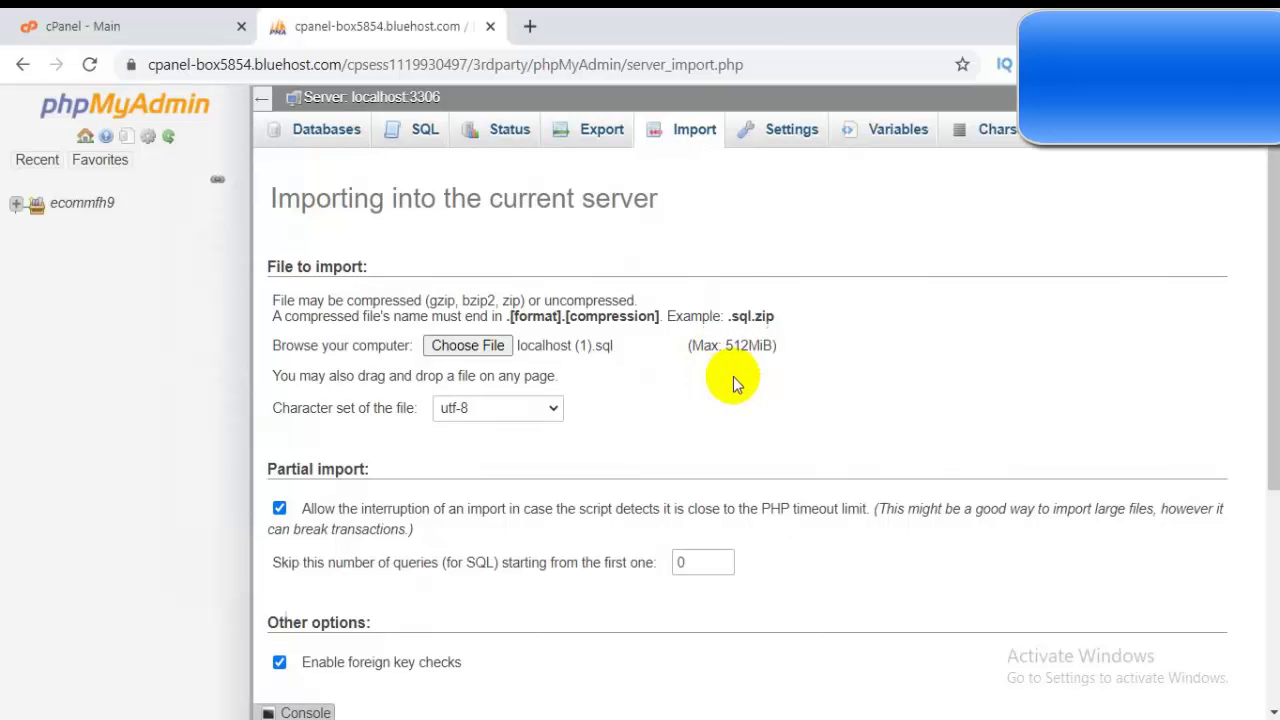
Run the import of the chosen file in SQL format, keeping the default import options
scroll(733, 378, "down", 1)
scroll(733, 378, "down", 2)
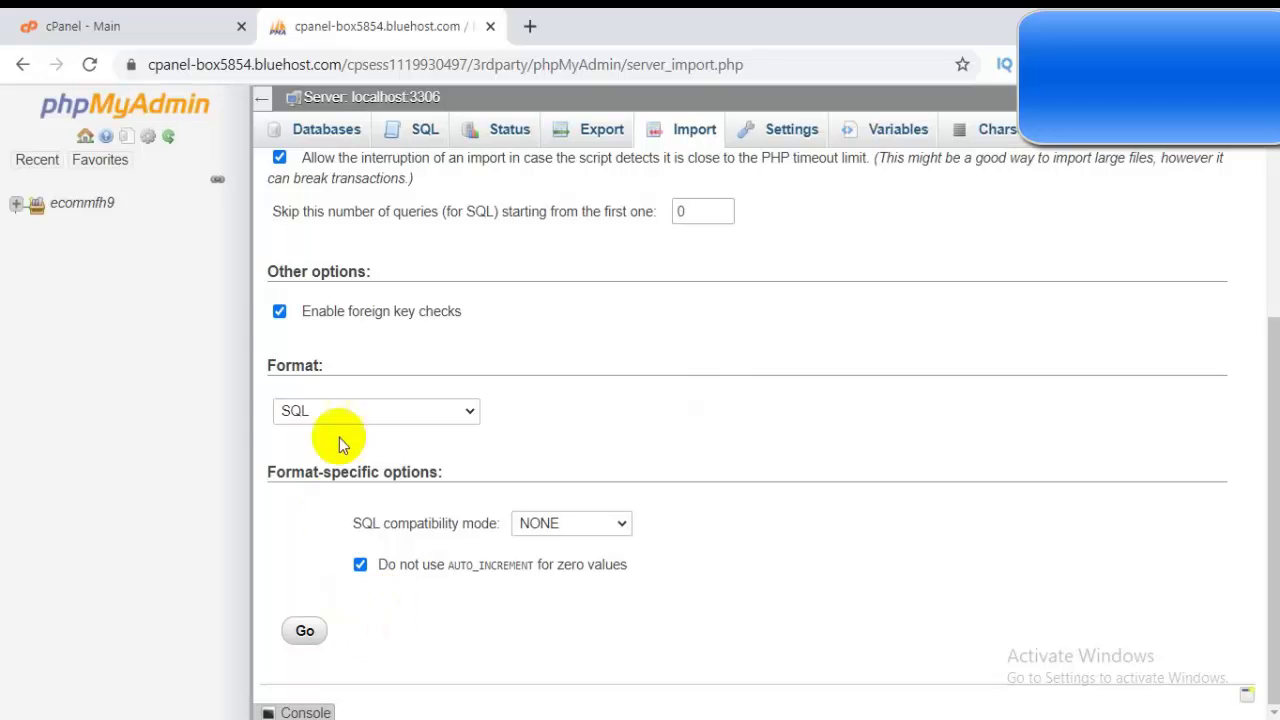
left_click(308, 632)
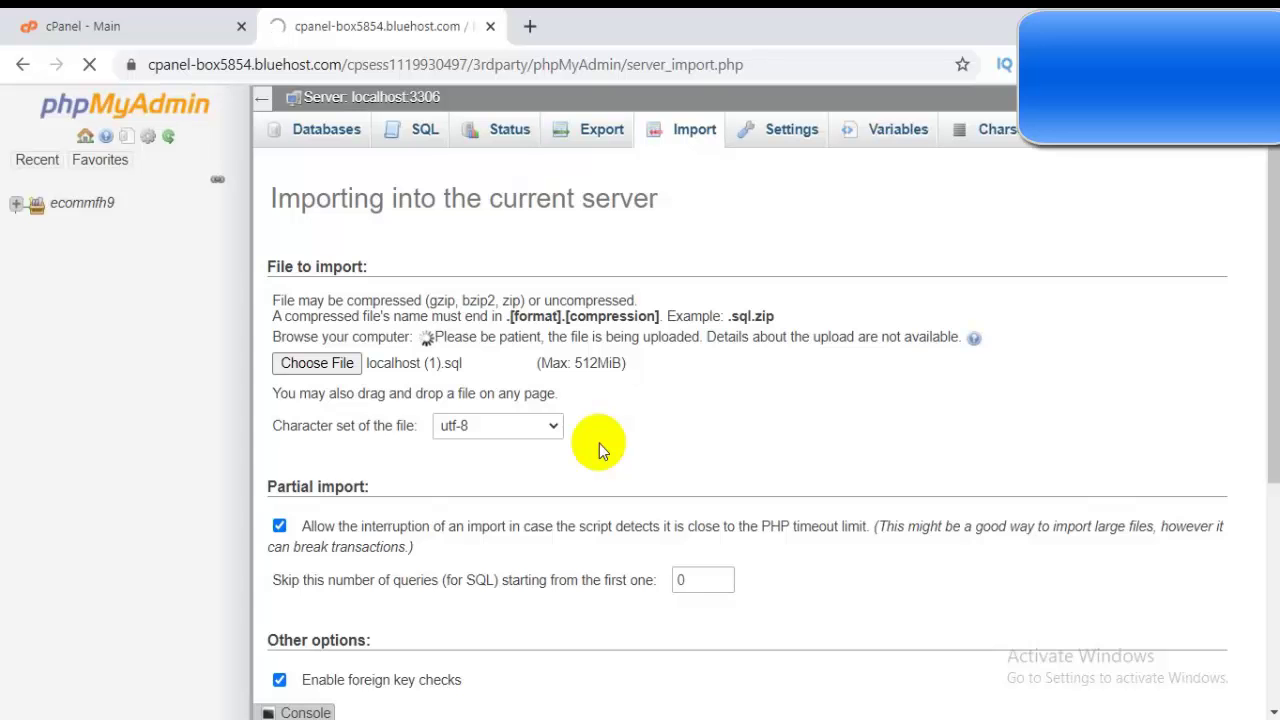
scroll(599, 443, "down", 4)
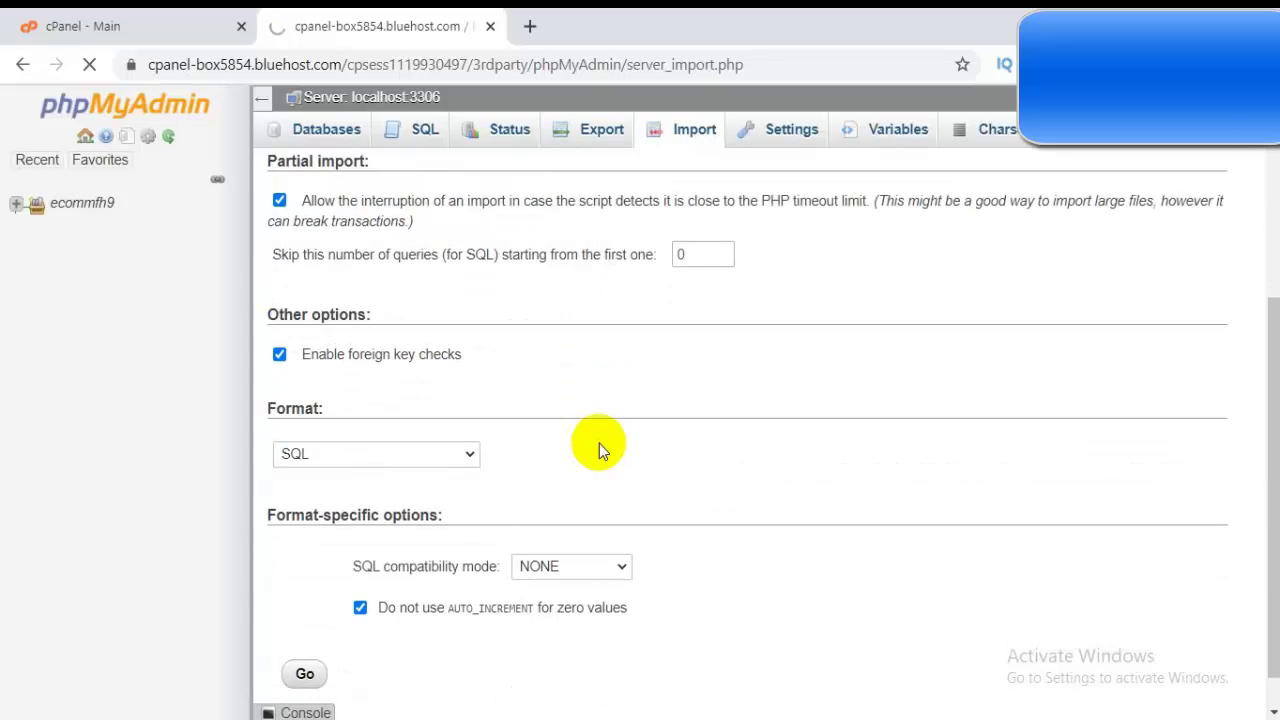